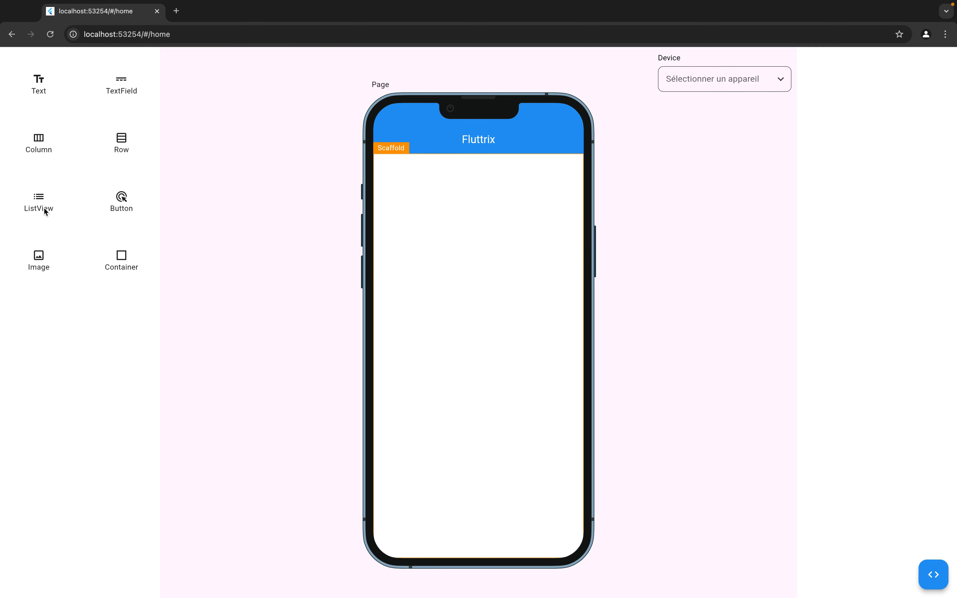
Step: Add a ListView holding two images to the blank page and move the lower image above the other one
{"action": "left_click_drag", "start_coordinate": [38, 264], "coordinate": [460, 253]}
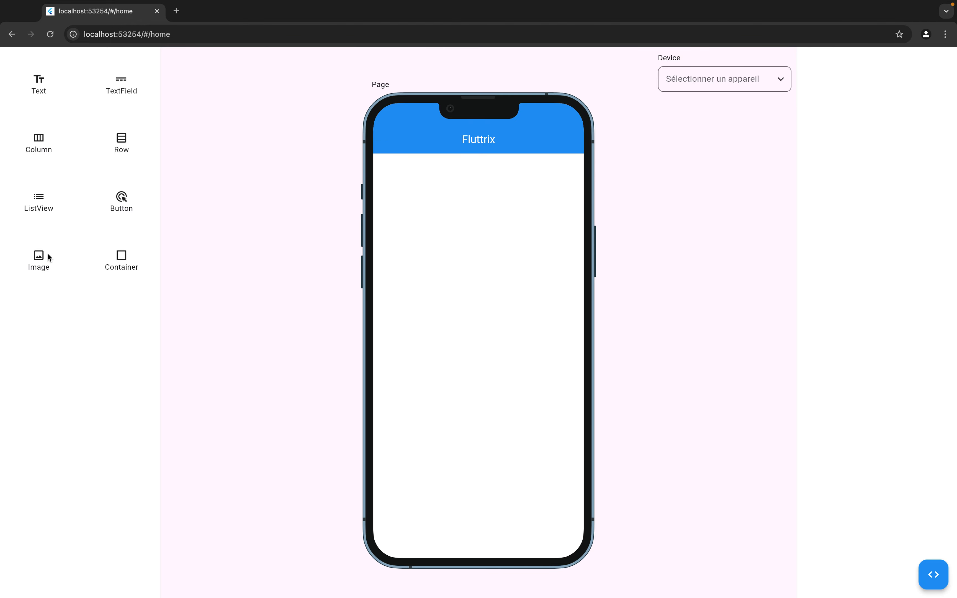
{"action": "left_click_drag", "start_coordinate": [39, 258], "coordinate": [448, 382]}
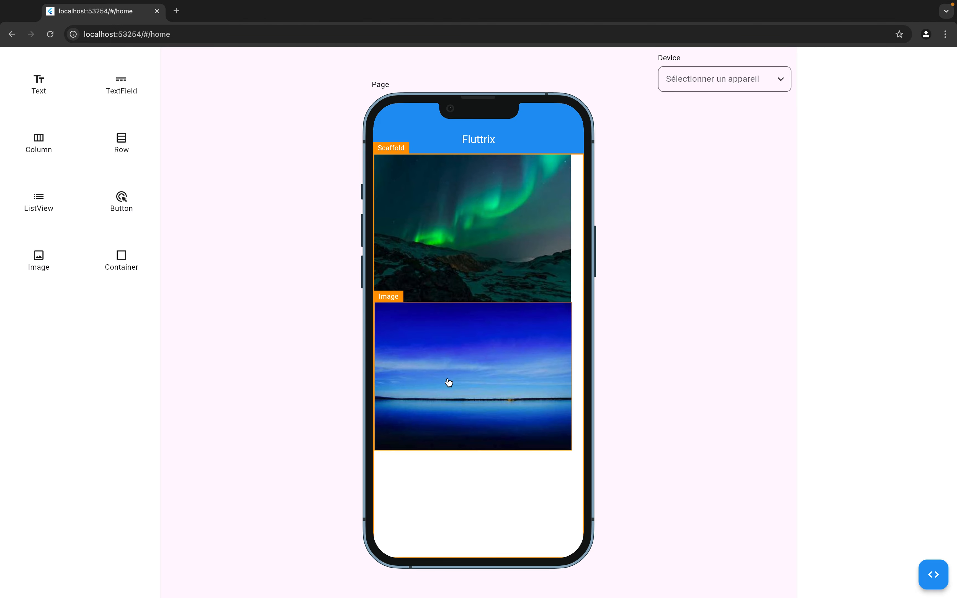
{"action": "left_click_drag", "start_coordinate": [459, 321], "coordinate": [462, 179]}
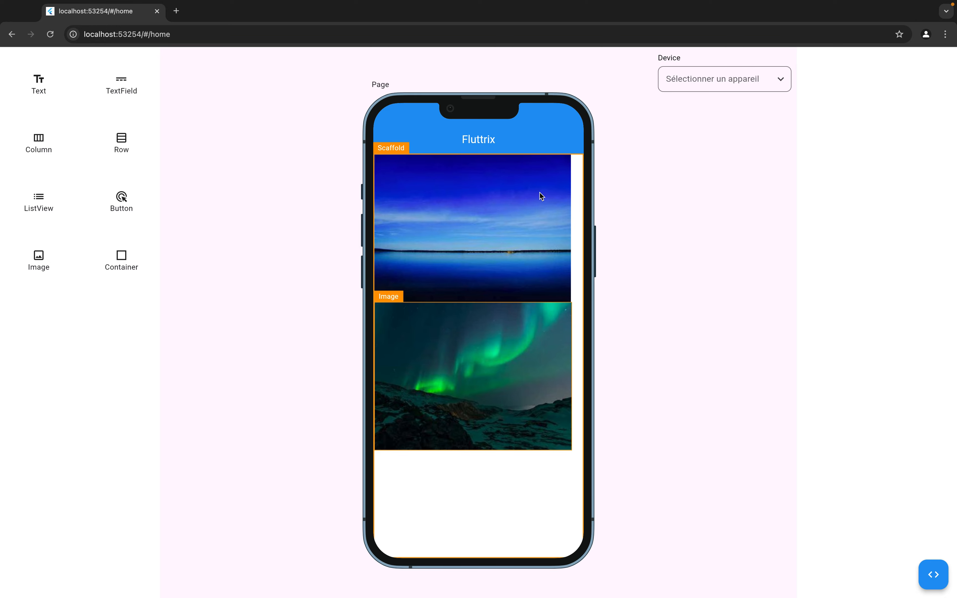
Step: Delete the lower aurora image and stretch the remaining lake image to the full screen width
{"action": "left_click", "coordinate": [431, 360]}
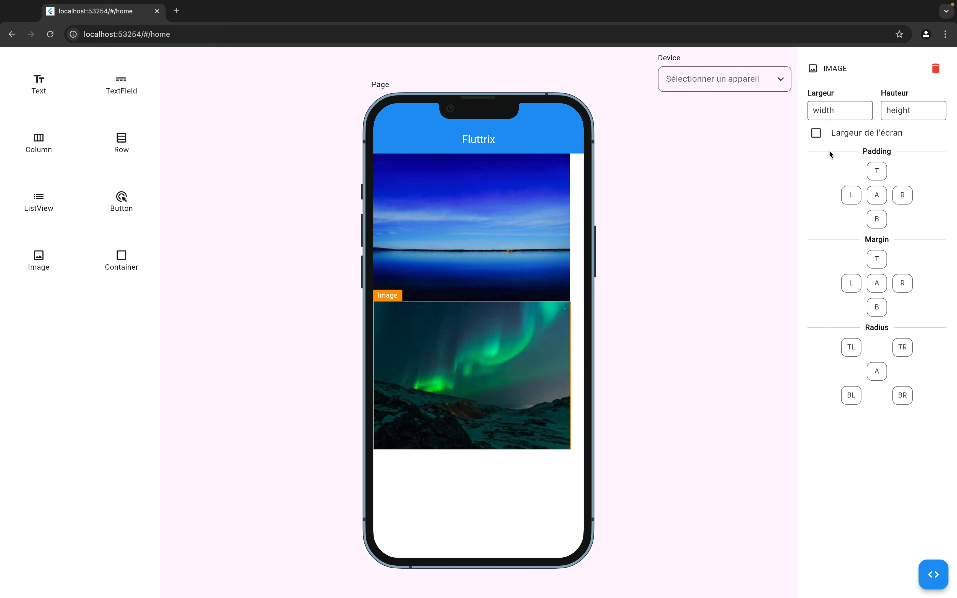
{"action": "left_click", "coordinate": [934, 69]}
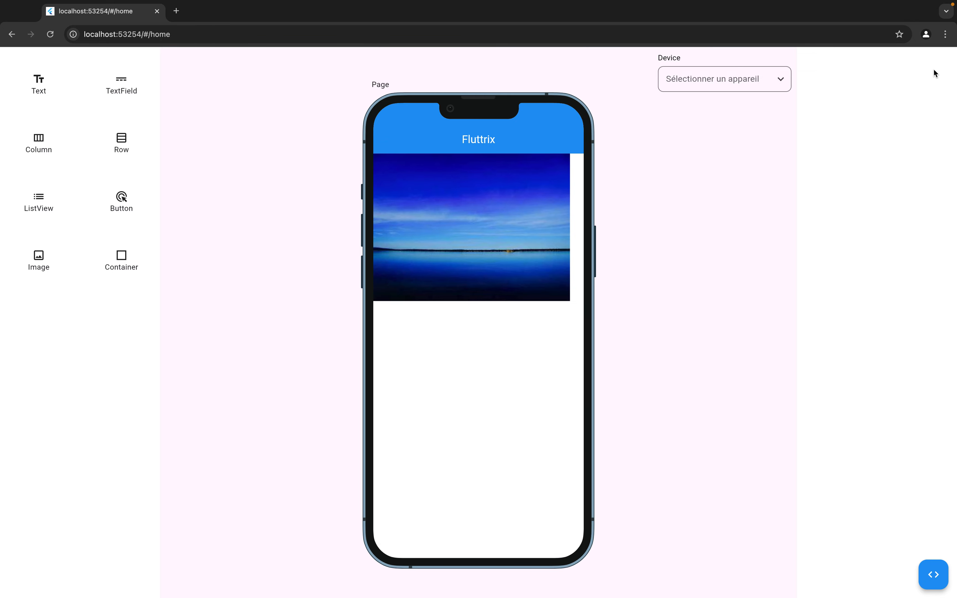
{"action": "left_click", "coordinate": [510, 241]}
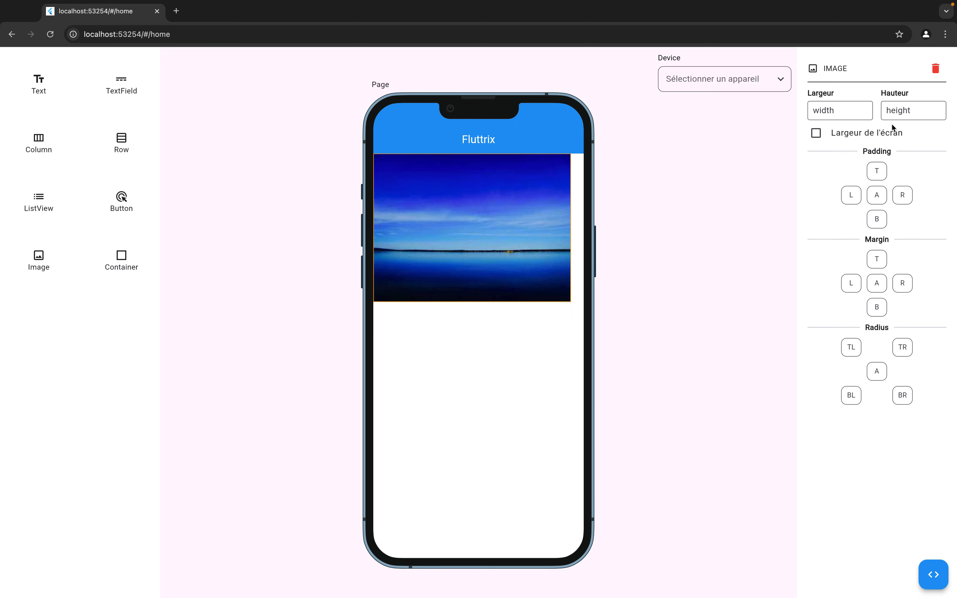
{"action": "left_click", "coordinate": [816, 137]}
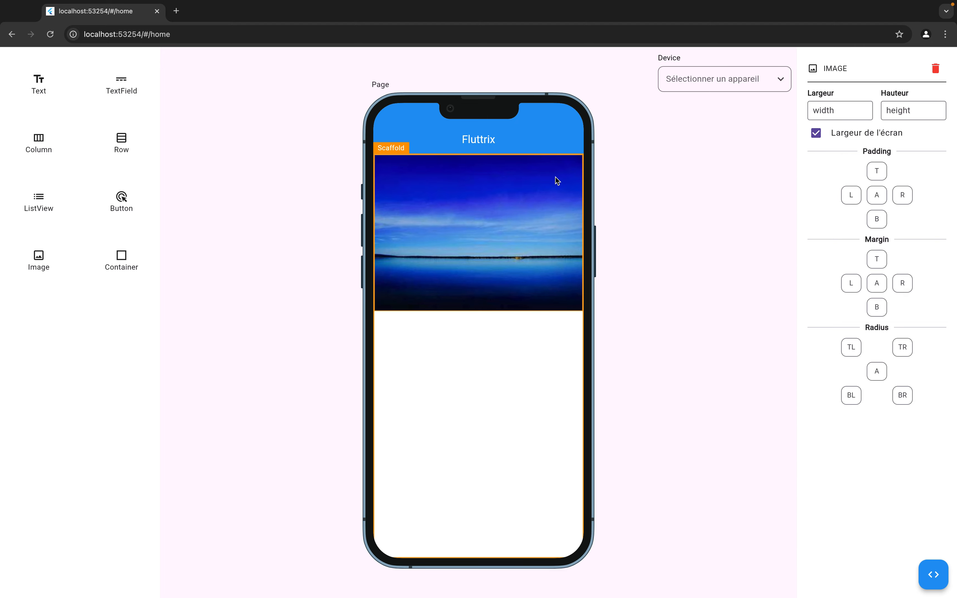
Step: Hide the app bar of the page's Scaffold
{"action": "left_click", "coordinate": [398, 95]}
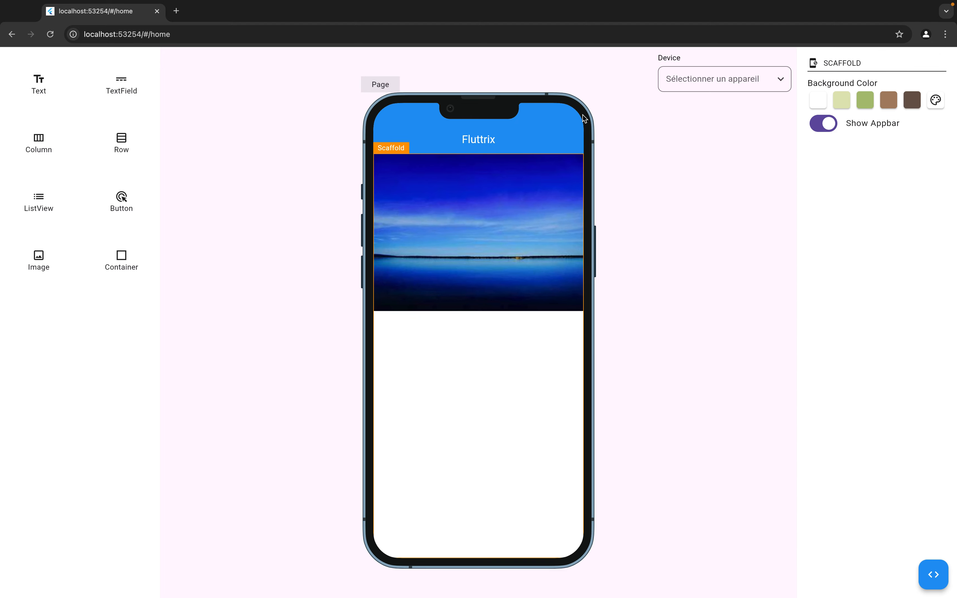
{"action": "left_click", "coordinate": [822, 127]}
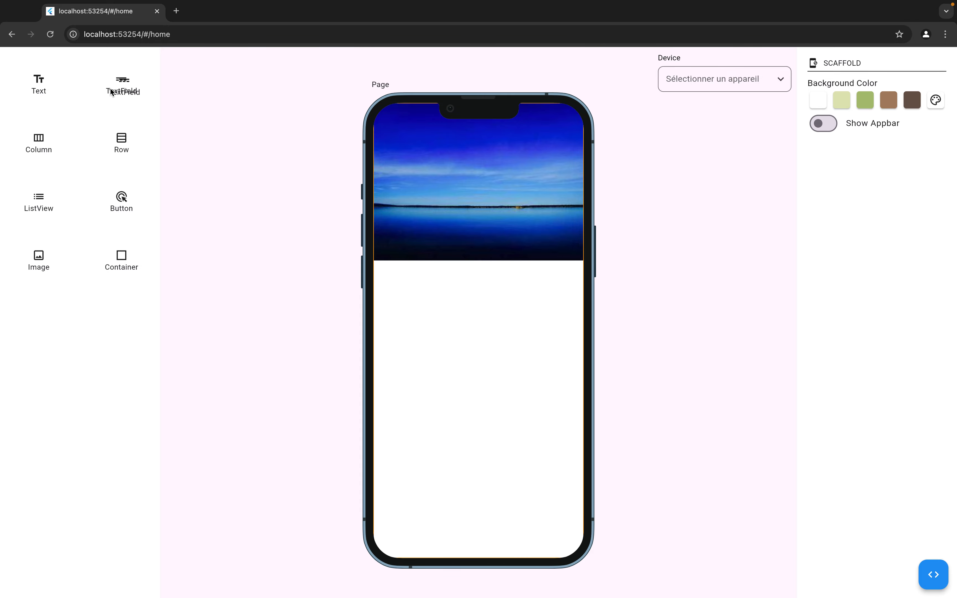
Step: Add a text element below the image and change its content to "Se connecter"
{"action": "left_click_drag", "start_coordinate": [42, 81], "coordinate": [439, 313]}
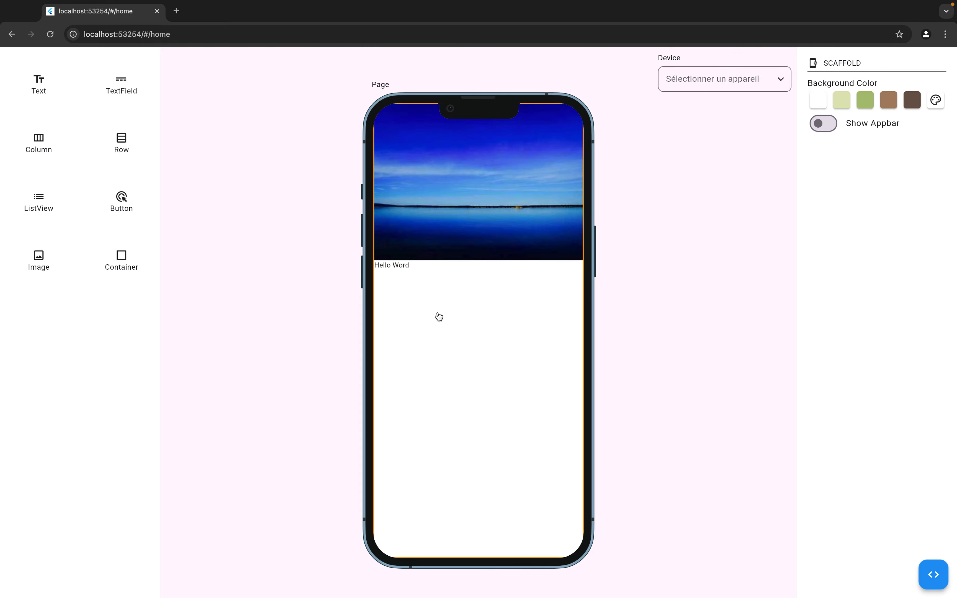
{"action": "left_click", "coordinate": [404, 266]}
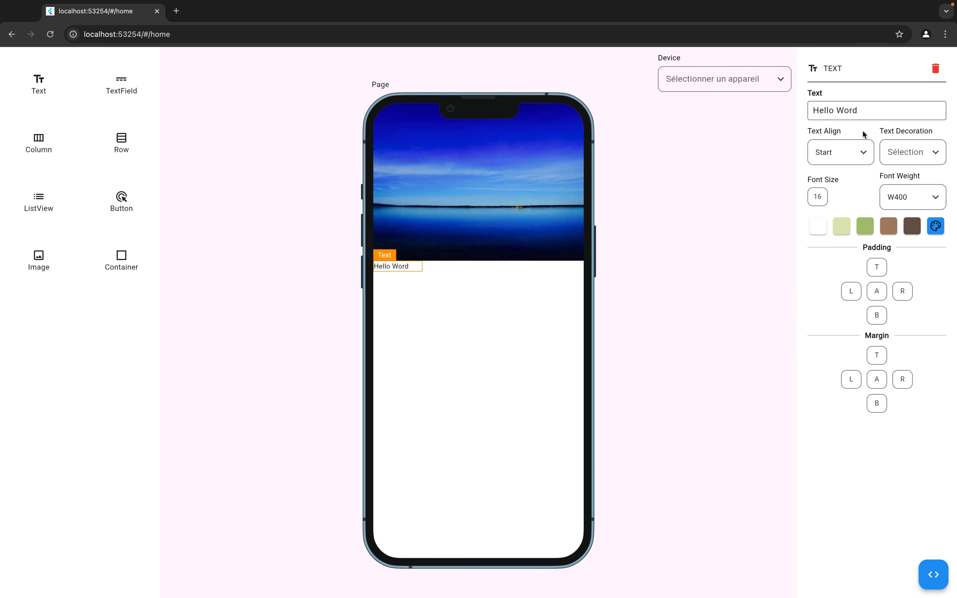
{"action": "triple_click", "coordinate": [844, 110]}
{"action": "type", "text": "S"}
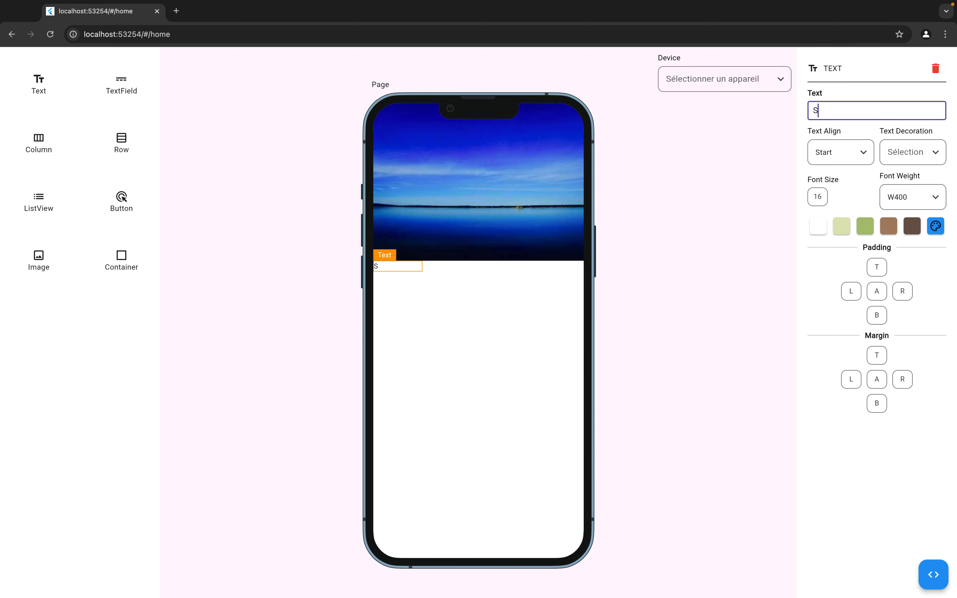
{"action": "type", "text": "e connecter"}
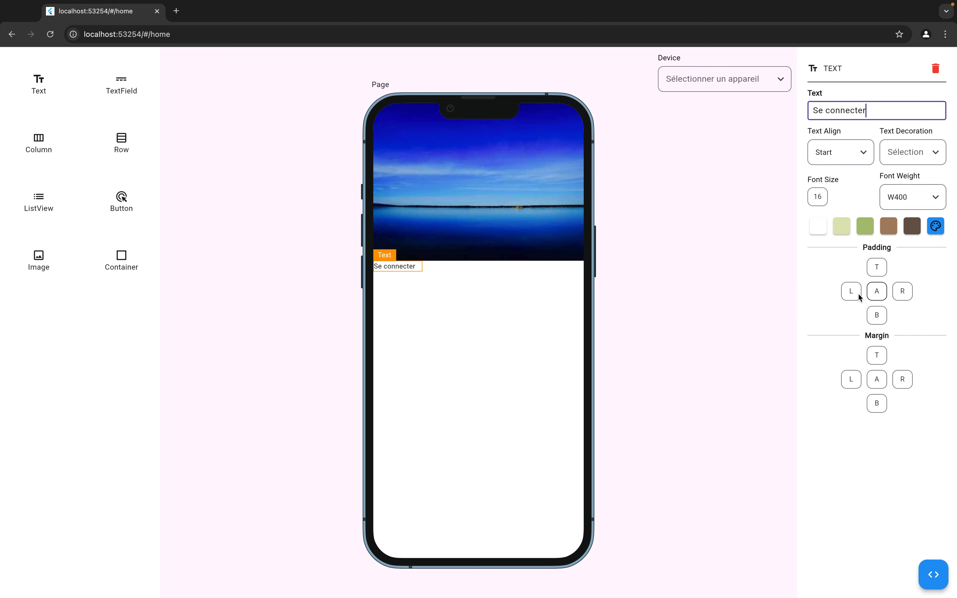
Step: Format the "Se connecter" text with 20 padding on all sides, font size 40 and font weight W900
{"action": "left_click", "coordinate": [877, 292]}
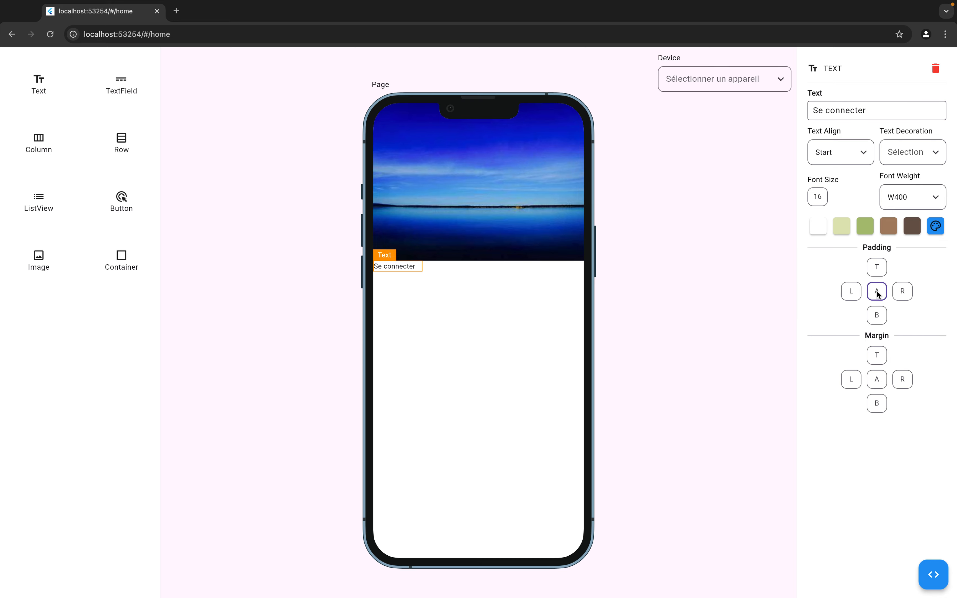
{"action": "type", "text": "20"}
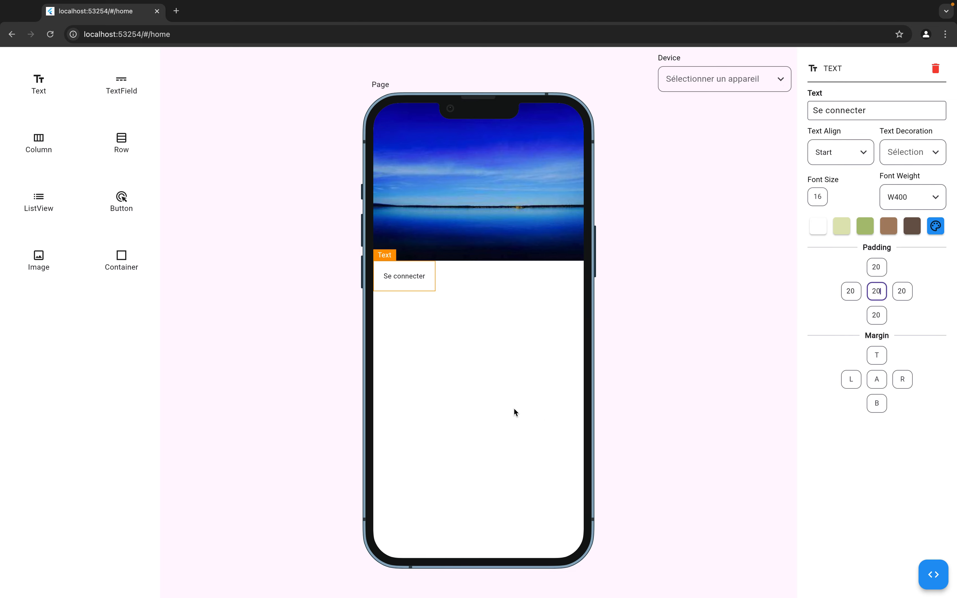
{"action": "left_click", "coordinate": [818, 200]}
{"action": "type", "text": "40"}
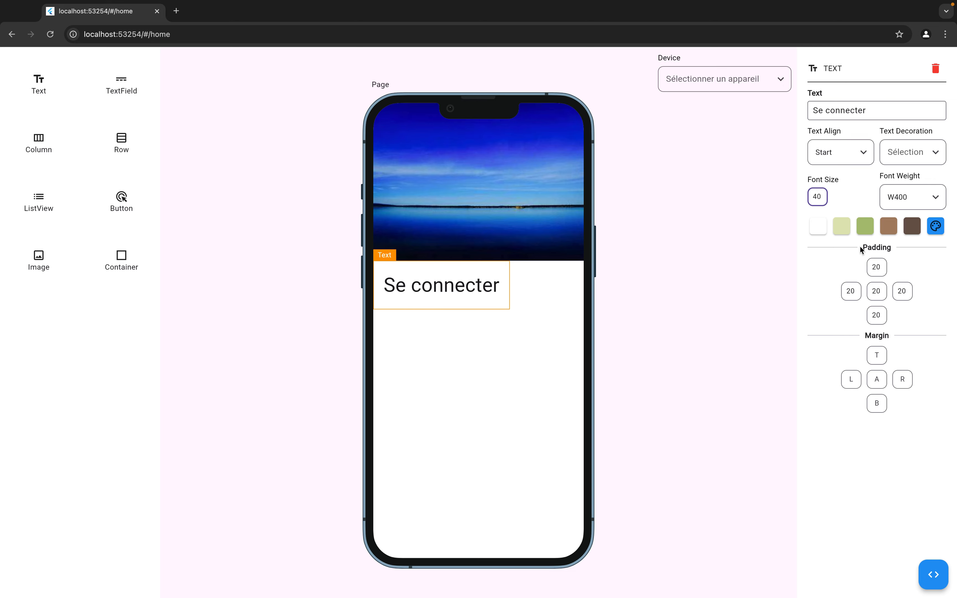
{"action": "left_click", "coordinate": [899, 202]}
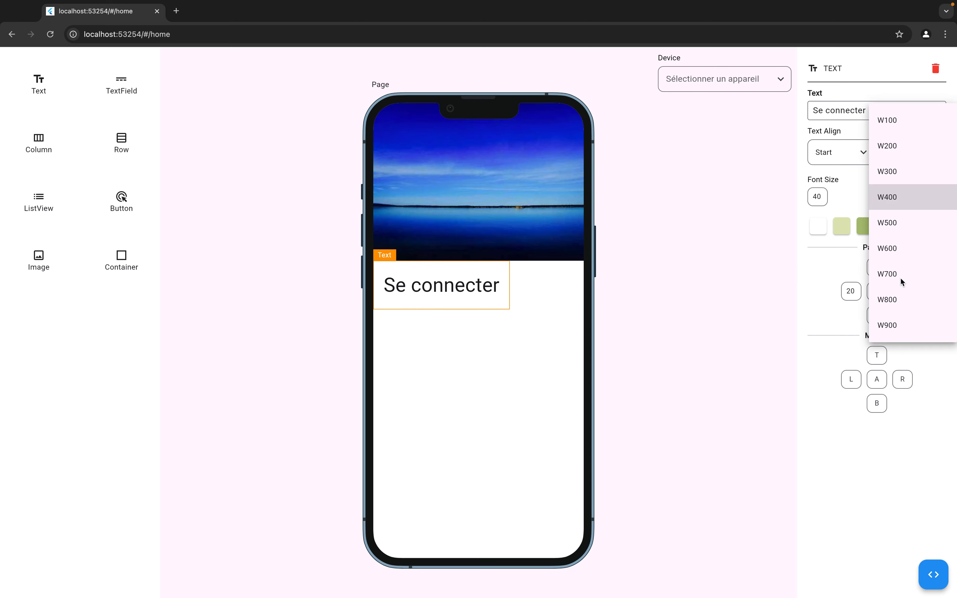
{"action": "left_click", "coordinate": [884, 323]}
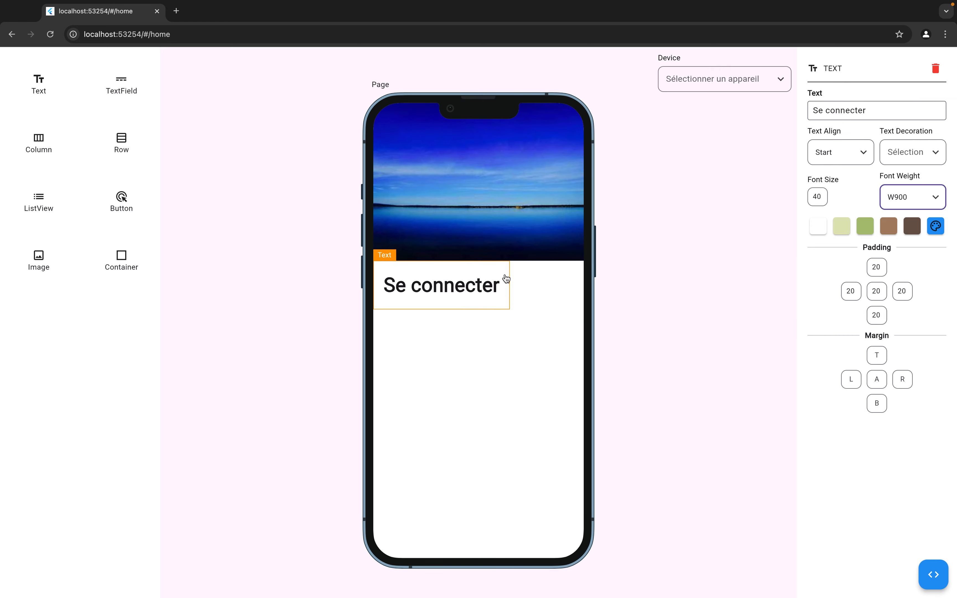
Step: Try the Overline and Linethrough decorations on the "Se connecter" text, and return its decoration to None
{"action": "left_click", "coordinate": [898, 163]}
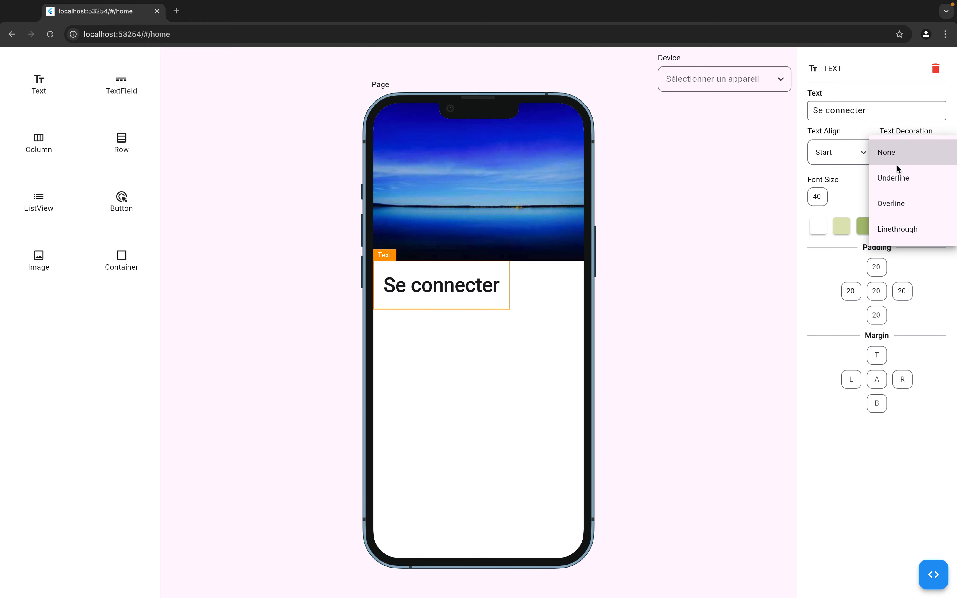
{"action": "left_click", "coordinate": [887, 204]}
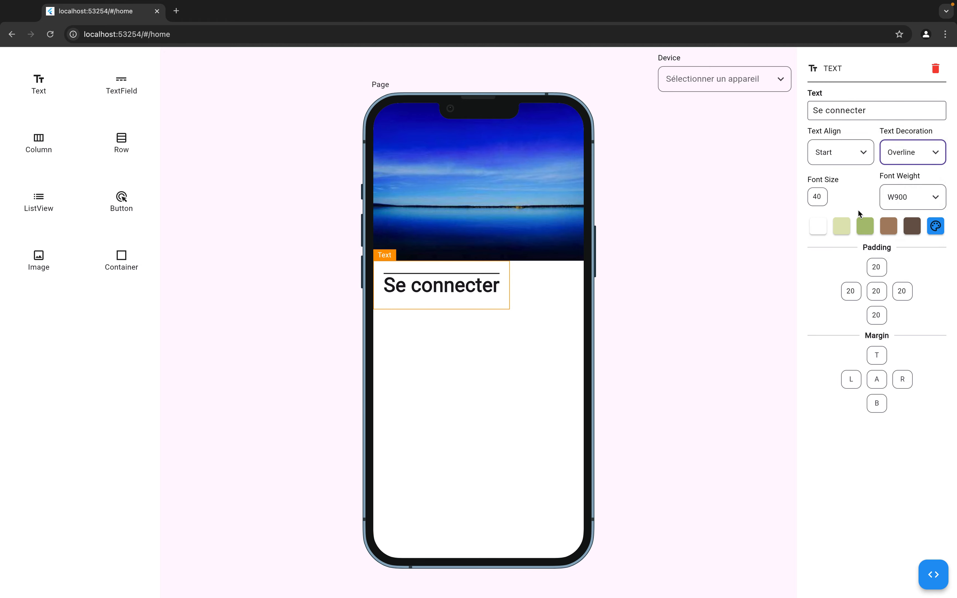
{"action": "left_click", "coordinate": [909, 153]}
{"action": "left_click", "coordinate": [900, 180]}
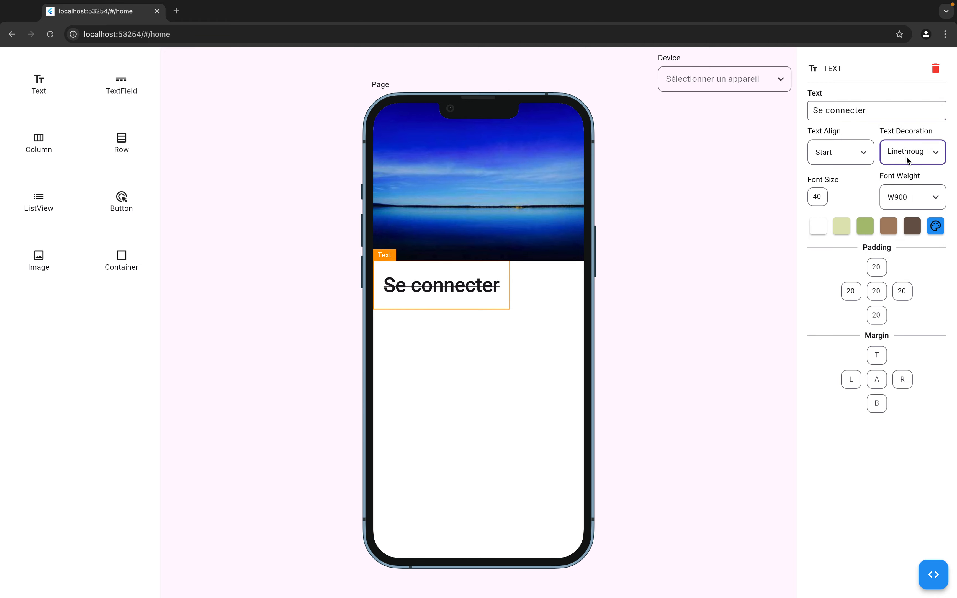
{"action": "left_click", "coordinate": [906, 153]}
{"action": "left_click", "coordinate": [898, 91]}
Step: Add a button below the "Se connecter" text and label it "Connexion"
{"action": "left_click_drag", "start_coordinate": [124, 200], "coordinate": [466, 417]}
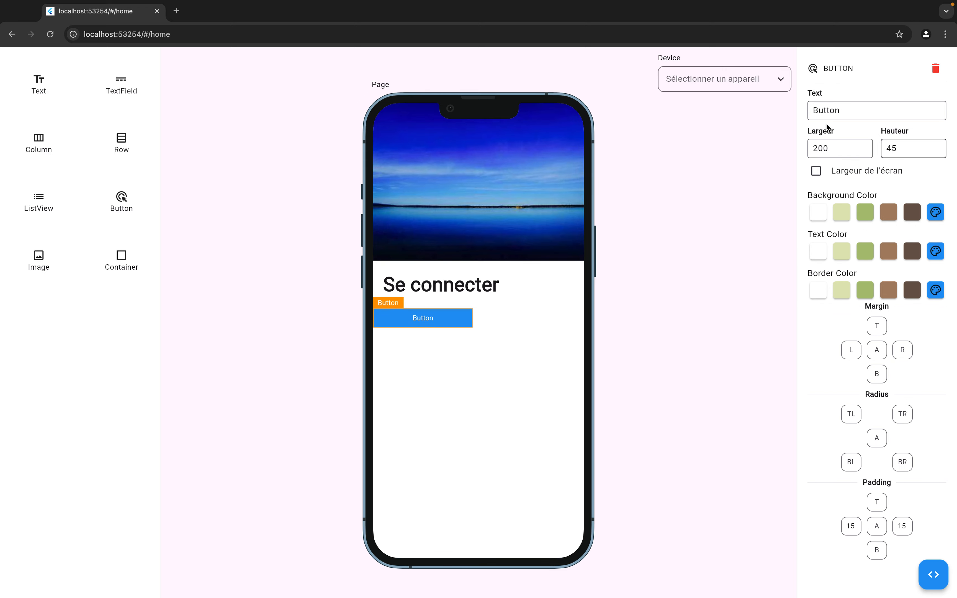
{"action": "double_click", "coordinate": [828, 110]}
{"action": "type", "text": "Connexion"}
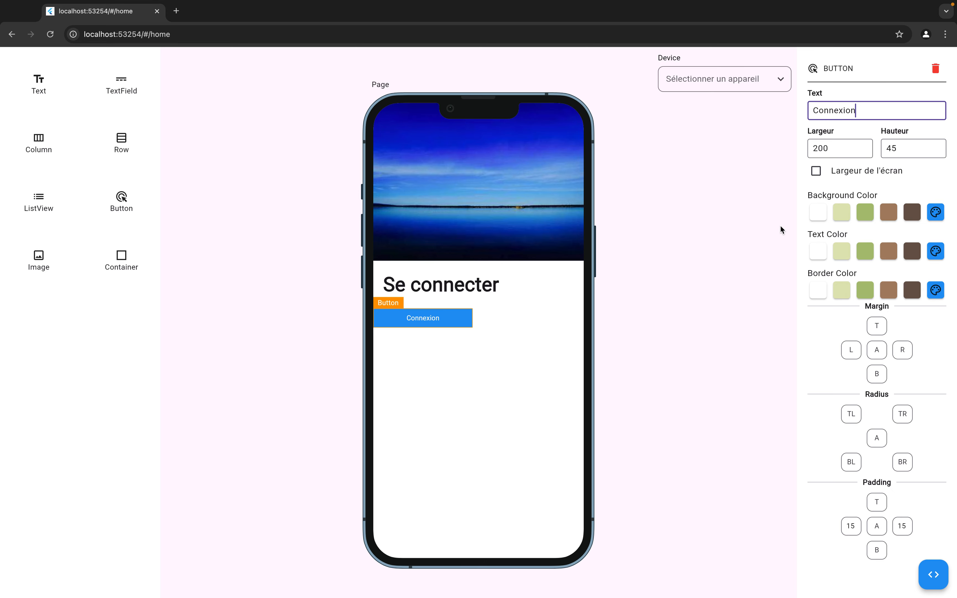
Step: Set the Connexion button's height to 50 and make it span the full screen width
{"action": "double_click", "coordinate": [894, 149]}
{"action": "type", "text": "50"}
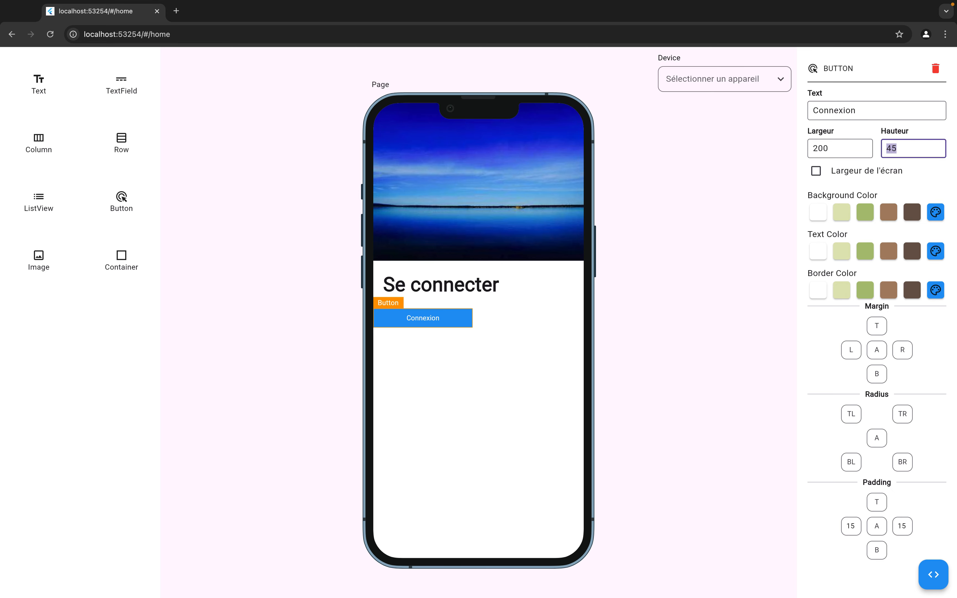
{"action": "left_click", "coordinate": [816, 171]}
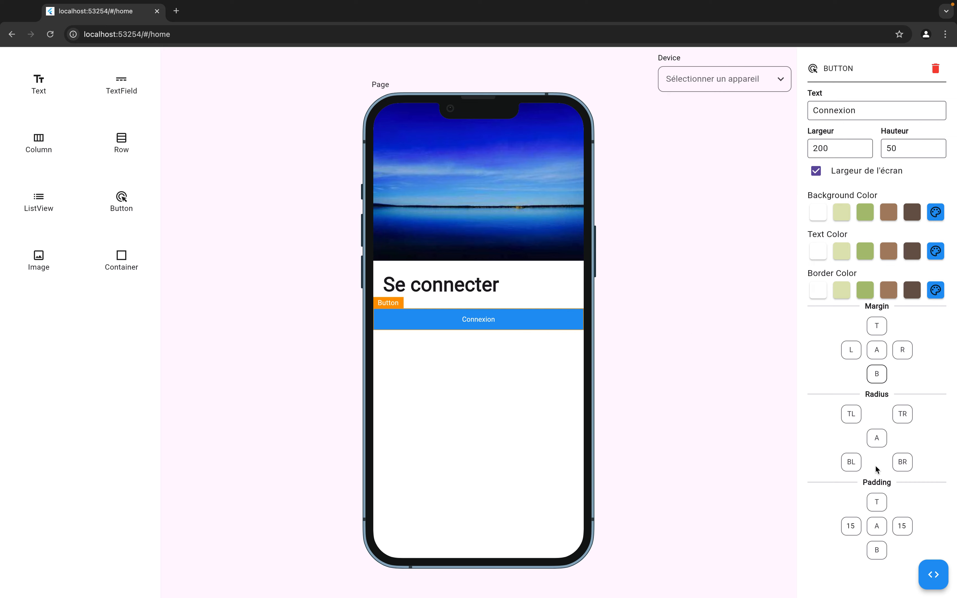
Step: Set the Connexion button's left and right margins to 20
{"action": "left_click", "coordinate": [854, 350]}
{"action": "type", "text": "20"}
{"action": "left_click", "coordinate": [899, 349]}
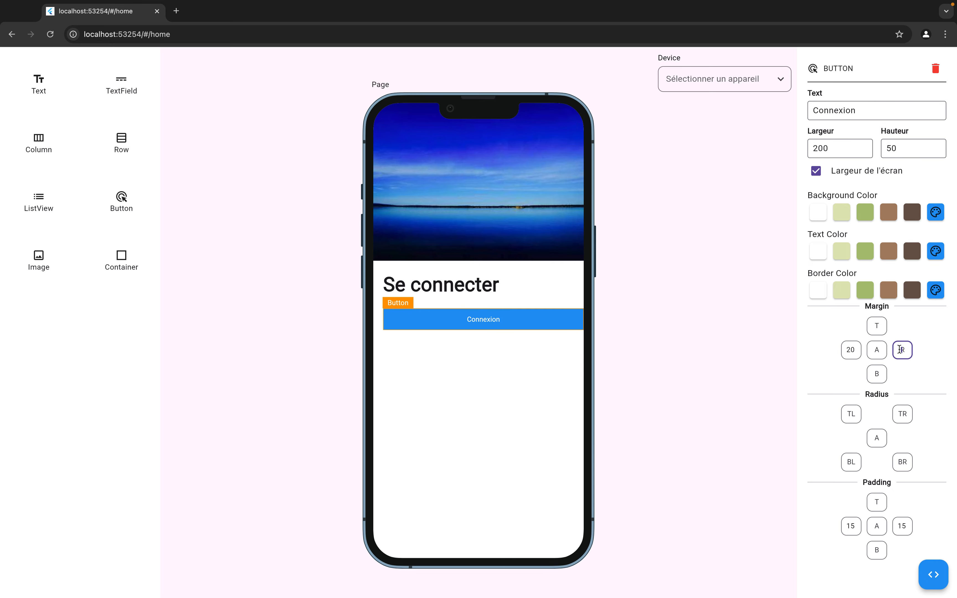
{"action": "type", "text": "20"}
Step: Give the Connexion button a dark brown background and a radius of 30 on all corners
{"action": "left_click", "coordinate": [521, 317]}
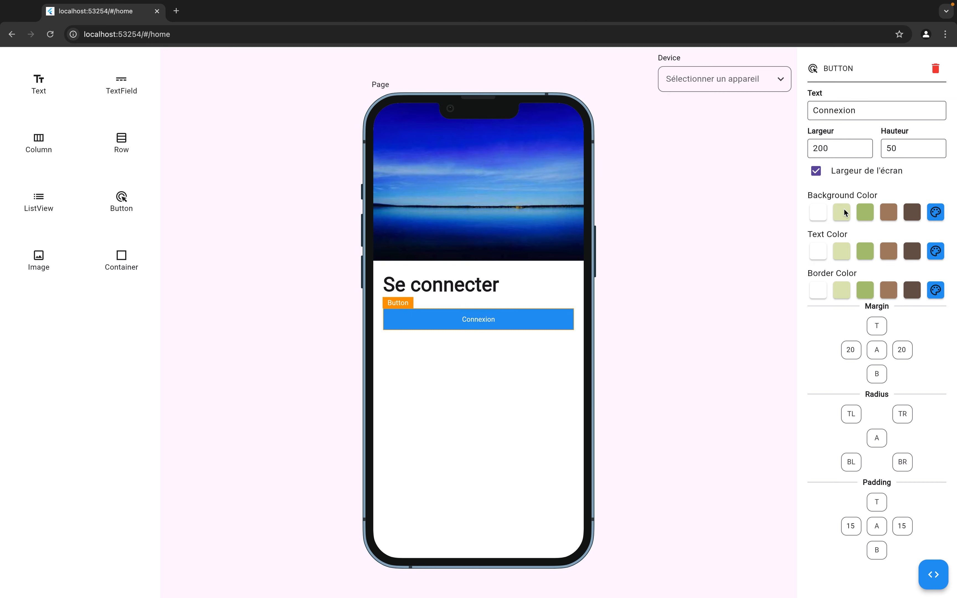
{"action": "left_click", "coordinate": [918, 212]}
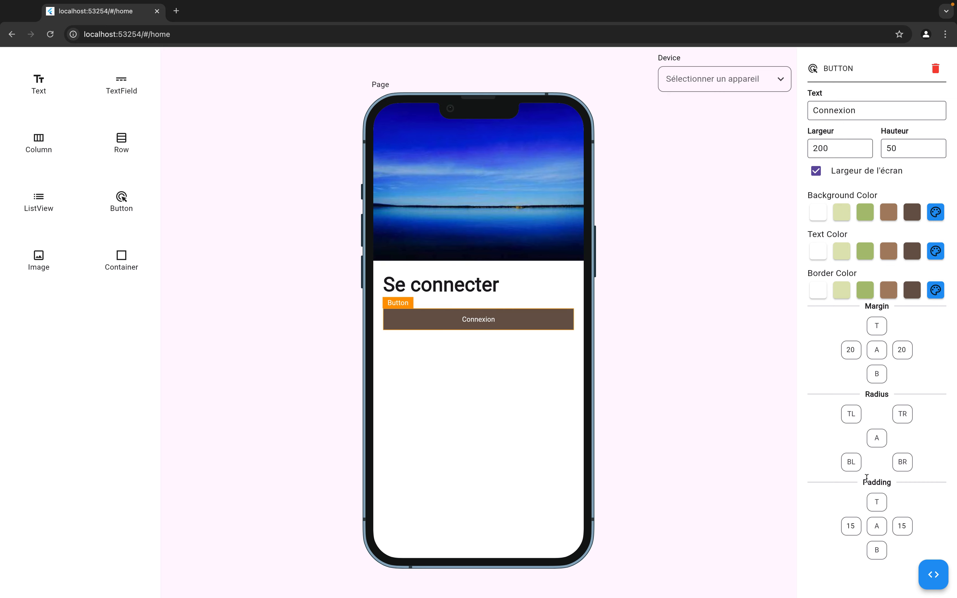
{"action": "left_click", "coordinate": [875, 443]}
{"action": "type", "text": "39"}
{"action": "key", "text": "BackSpace"}
{"action": "key", "text": "BackSpace"}
{"action": "type", "text": "30"}
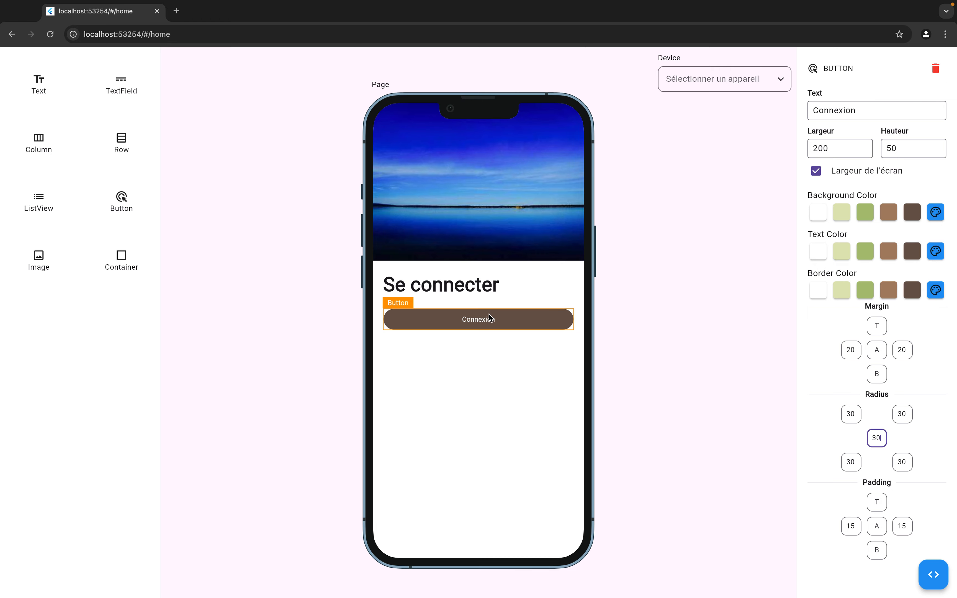
Step: Restyle the Connexion button with a white background and dark brown text and border
{"action": "left_click", "coordinate": [508, 324]}
{"action": "left_click", "coordinate": [816, 213]}
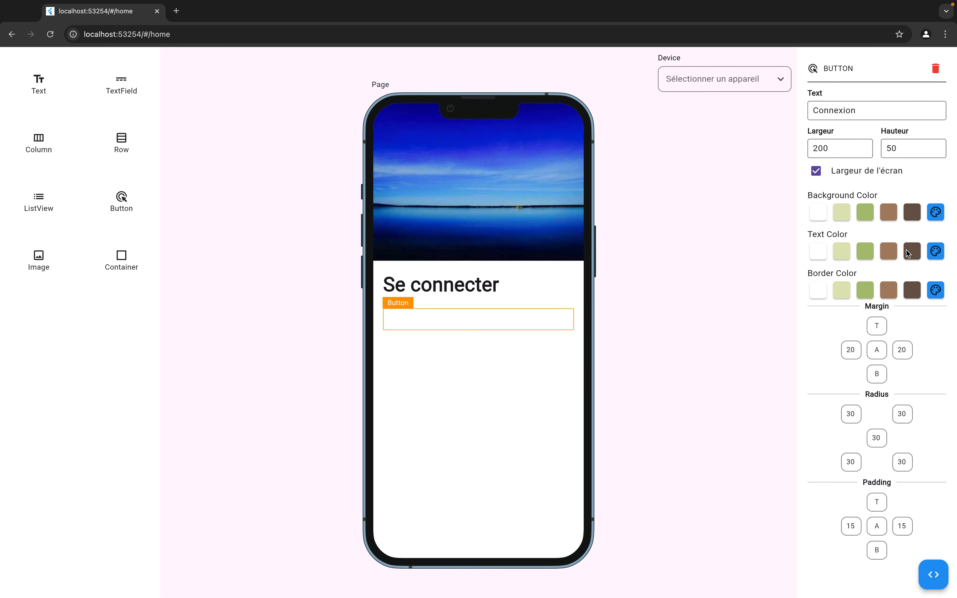
{"action": "left_click", "coordinate": [918, 252]}
{"action": "left_click", "coordinate": [912, 296]}
{"action": "left_click", "coordinate": [437, 437]}
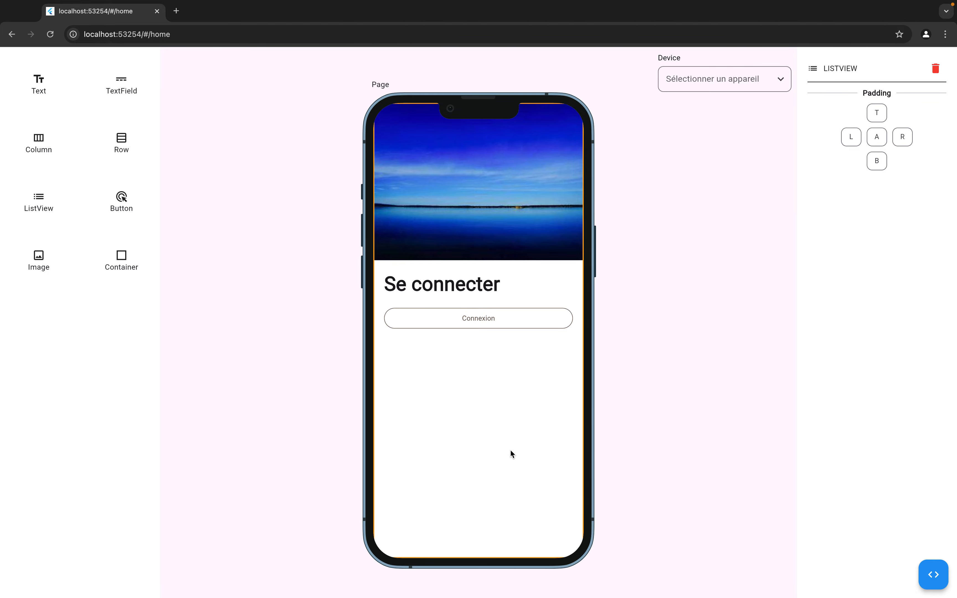
Step: Preview the page on the Samsung galaxy s20 and switch the device to Samsung galaxy note 20 ultra
{"action": "left_click", "coordinate": [762, 80]}
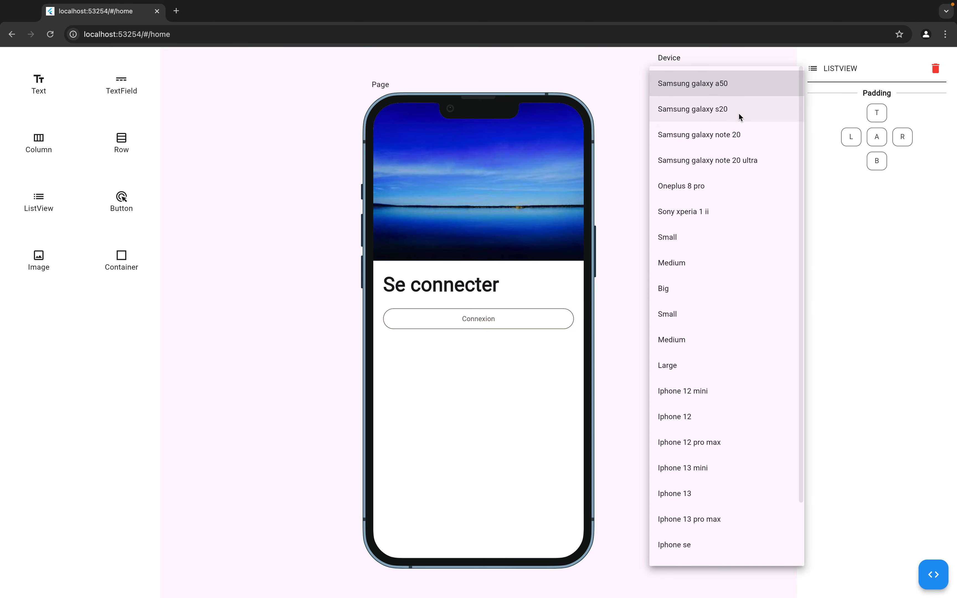
{"action": "left_click", "coordinate": [721, 114]}
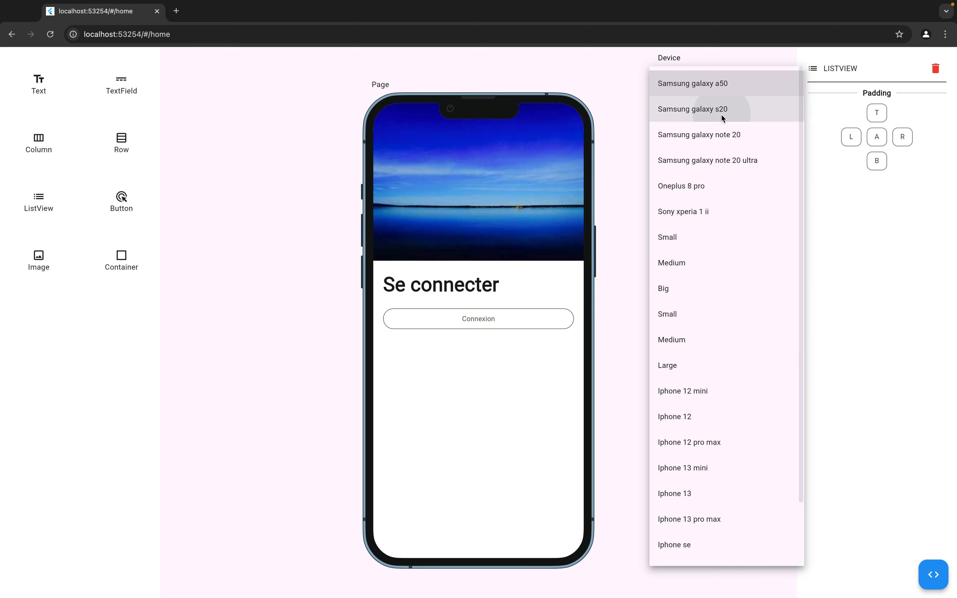
{"action": "left_click", "coordinate": [731, 73]}
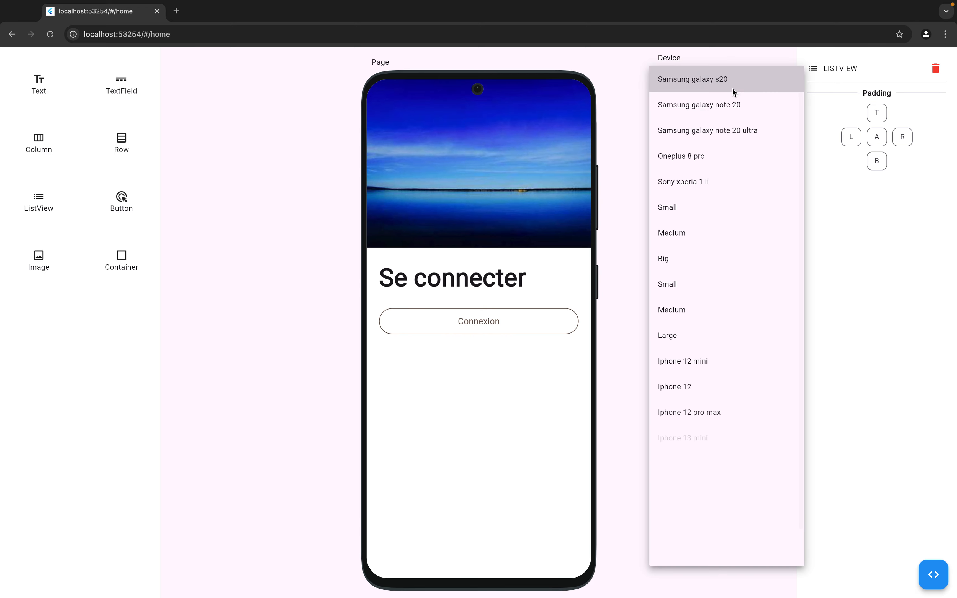
{"action": "left_click", "coordinate": [737, 127]}
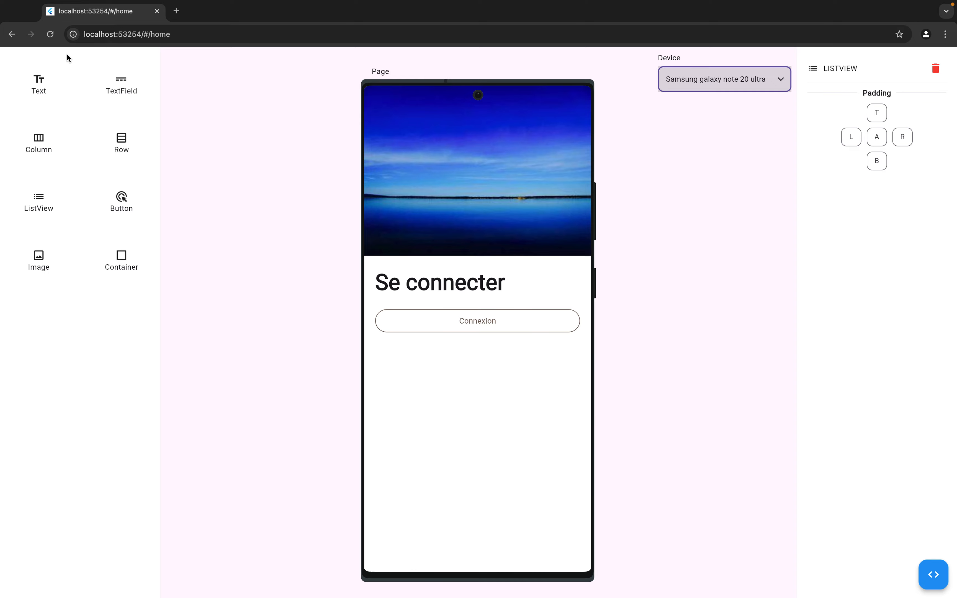
Step: Reload the builder to start from an empty page and add a column containing three buttons
{"action": "left_click", "coordinate": [52, 36]}
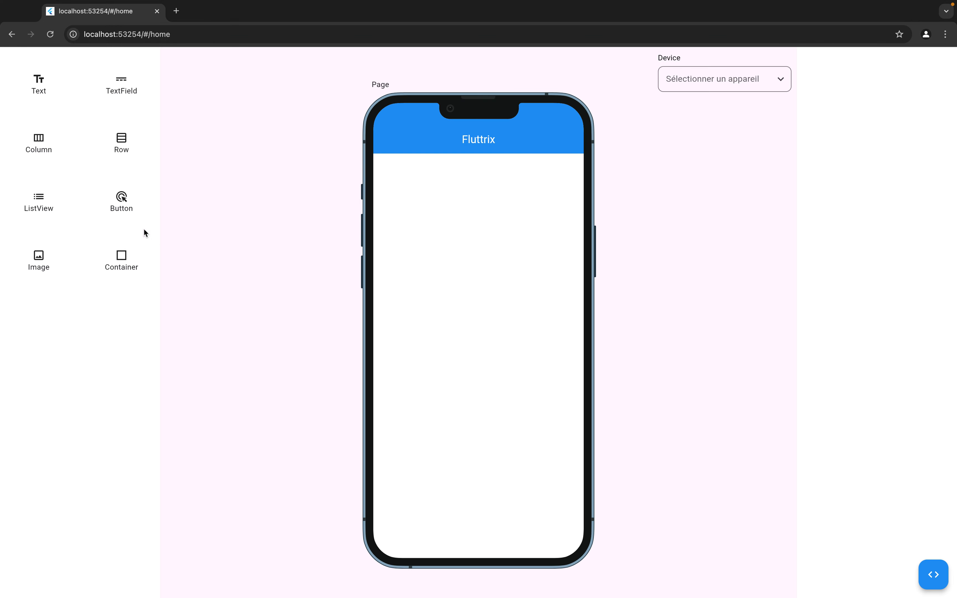
{"action": "left_click_drag", "start_coordinate": [47, 145], "coordinate": [451, 227]}
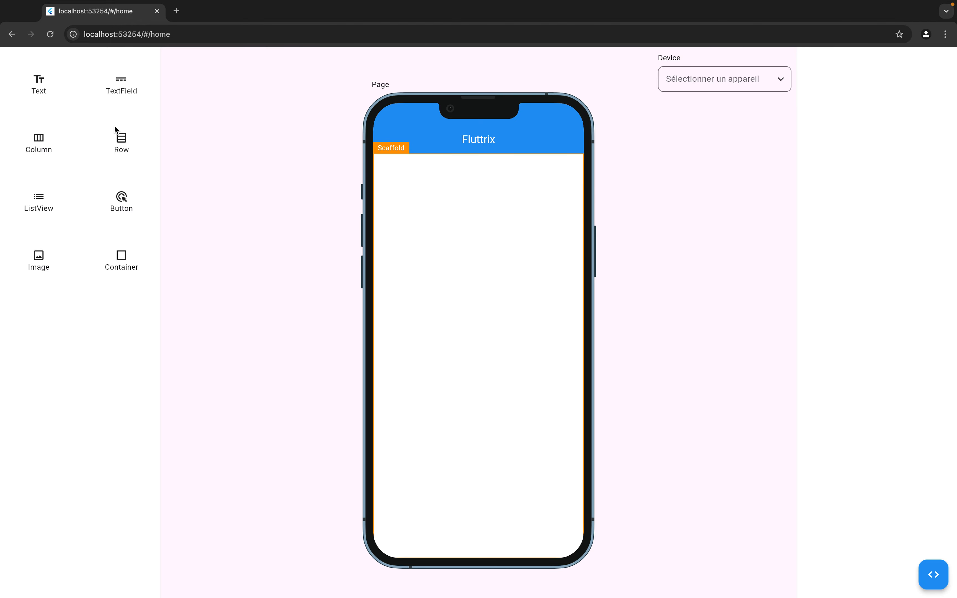
{"action": "left_click_drag", "start_coordinate": [124, 199], "coordinate": [442, 263]}
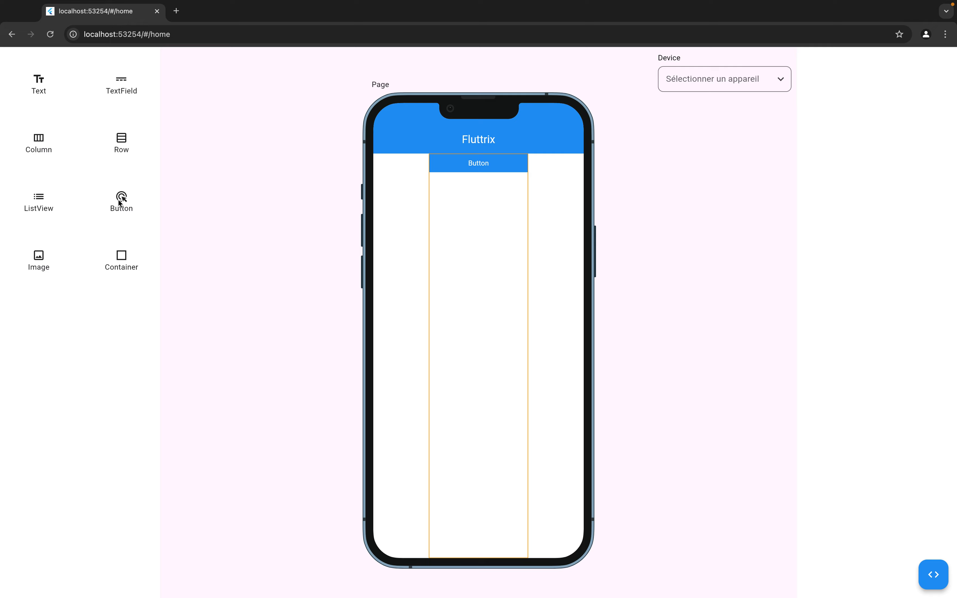
{"action": "left_click_drag", "start_coordinate": [123, 205], "coordinate": [483, 302]}
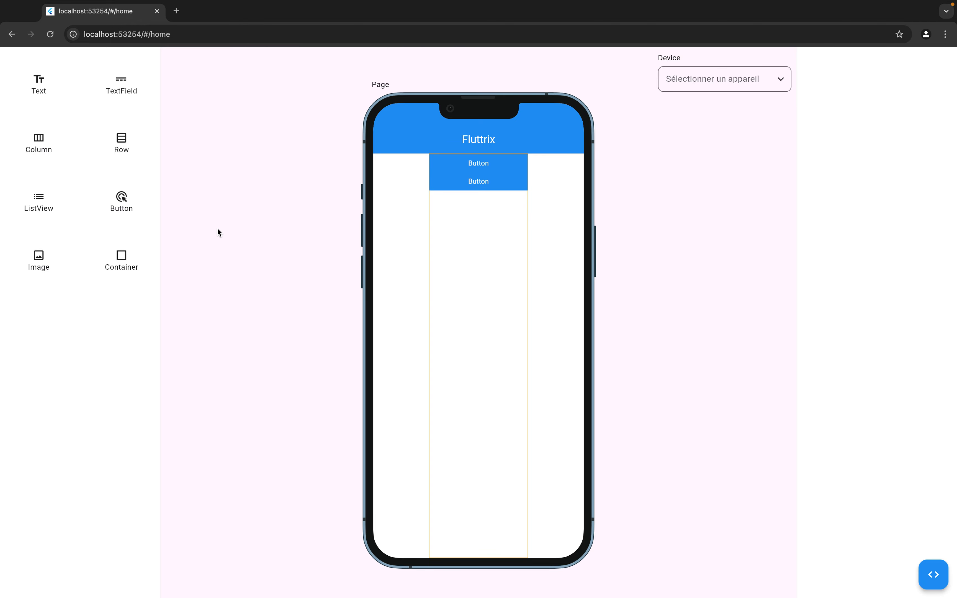
{"action": "left_click_drag", "start_coordinate": [134, 210], "coordinate": [487, 311]}
Step: Set the column's main axis alignment to Spacebetween
{"action": "left_click", "coordinate": [473, 273]}
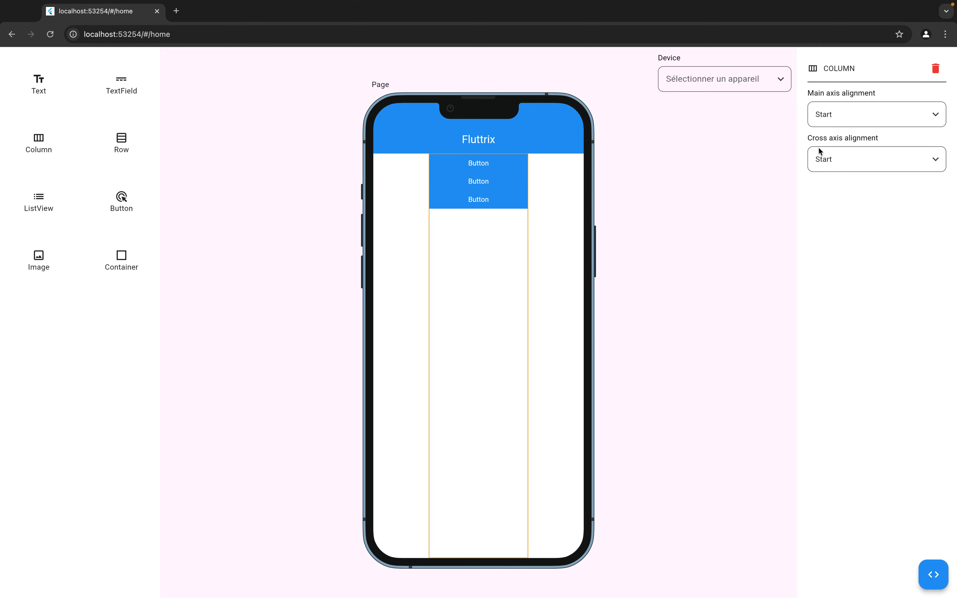
{"action": "left_click", "coordinate": [864, 109]}
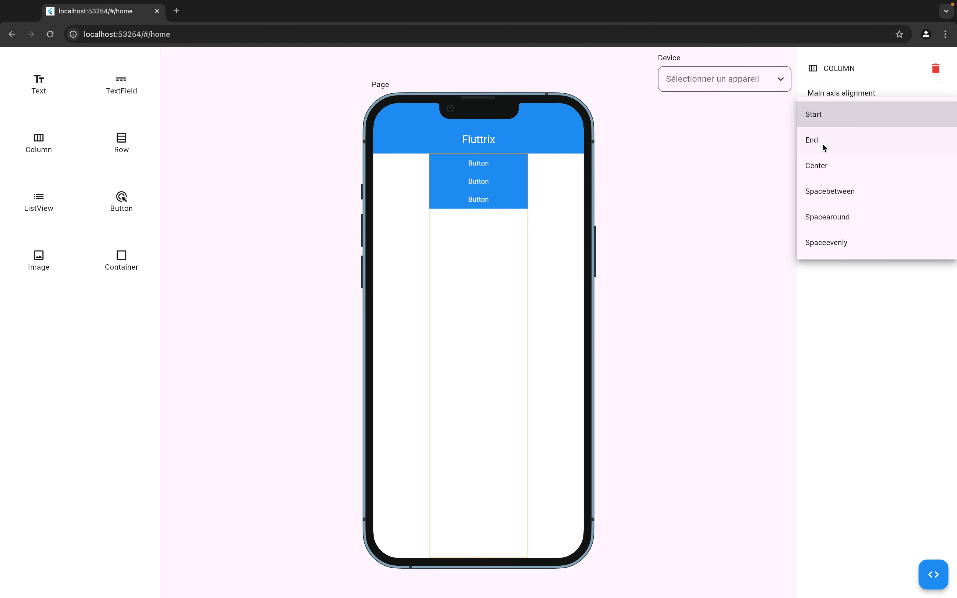
{"action": "left_click", "coordinate": [829, 191]}
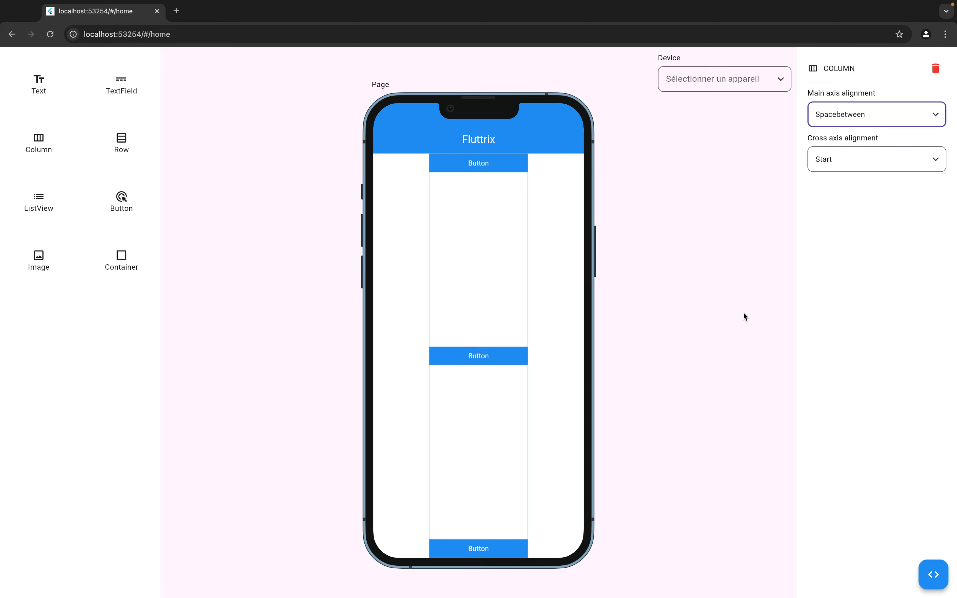
Step: Try the Stretch, Center and End cross axis alignments on the column, and set it back to Start
{"action": "left_click", "coordinate": [851, 159]}
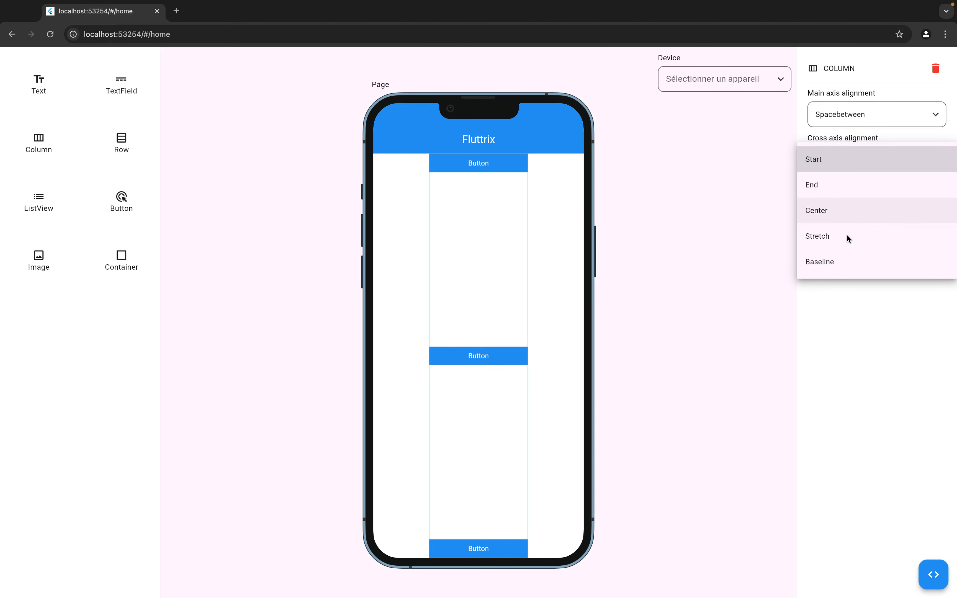
{"action": "left_click", "coordinate": [838, 235]}
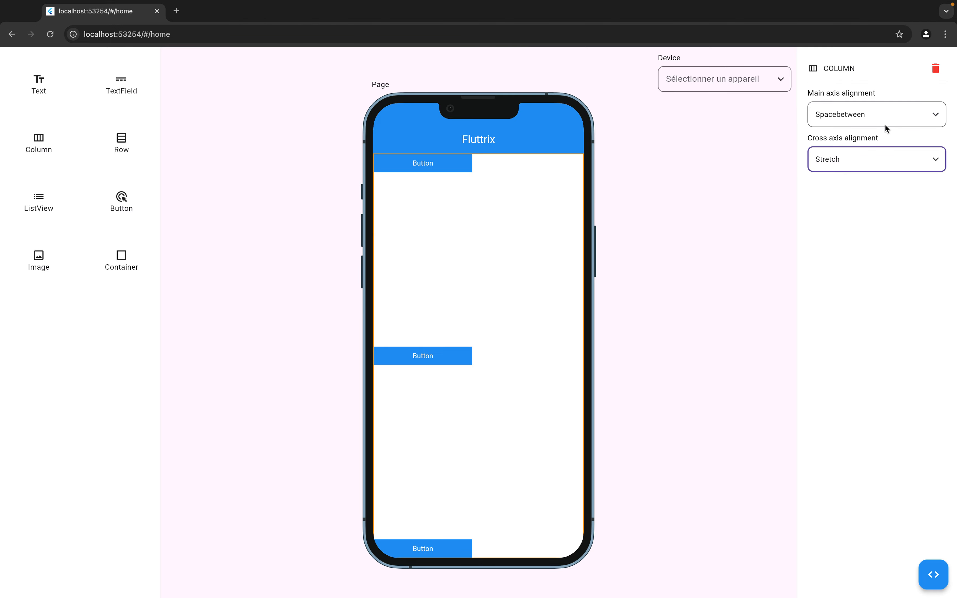
{"action": "left_click", "coordinate": [849, 158]}
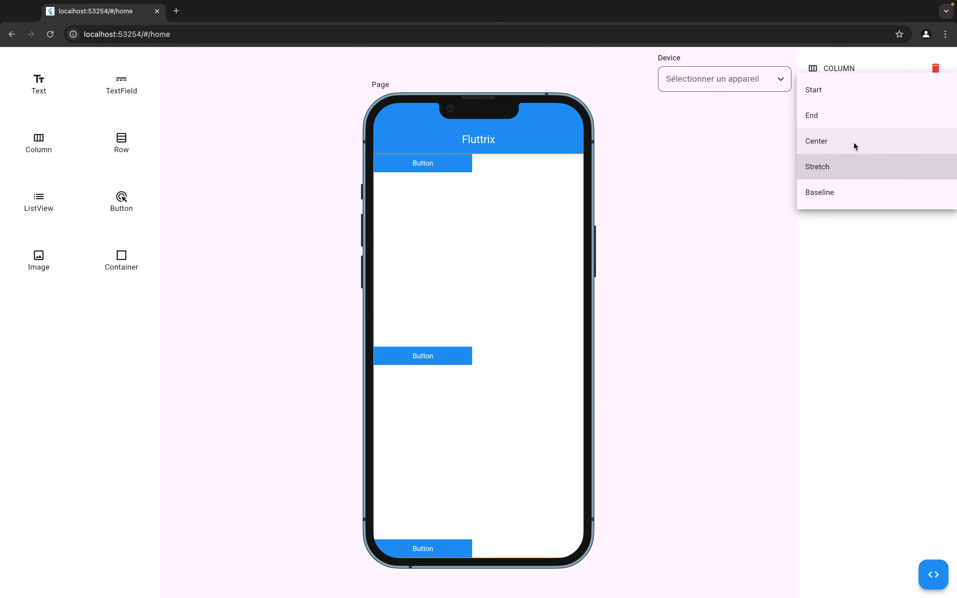
{"action": "left_click", "coordinate": [853, 141]}
{"action": "left_click", "coordinate": [839, 162]}
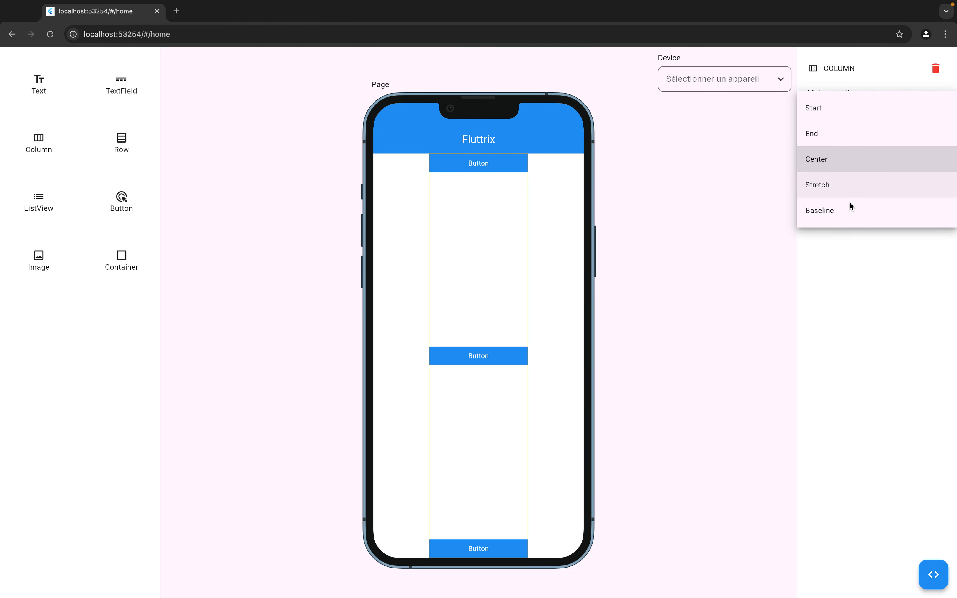
{"action": "left_click", "coordinate": [833, 138]}
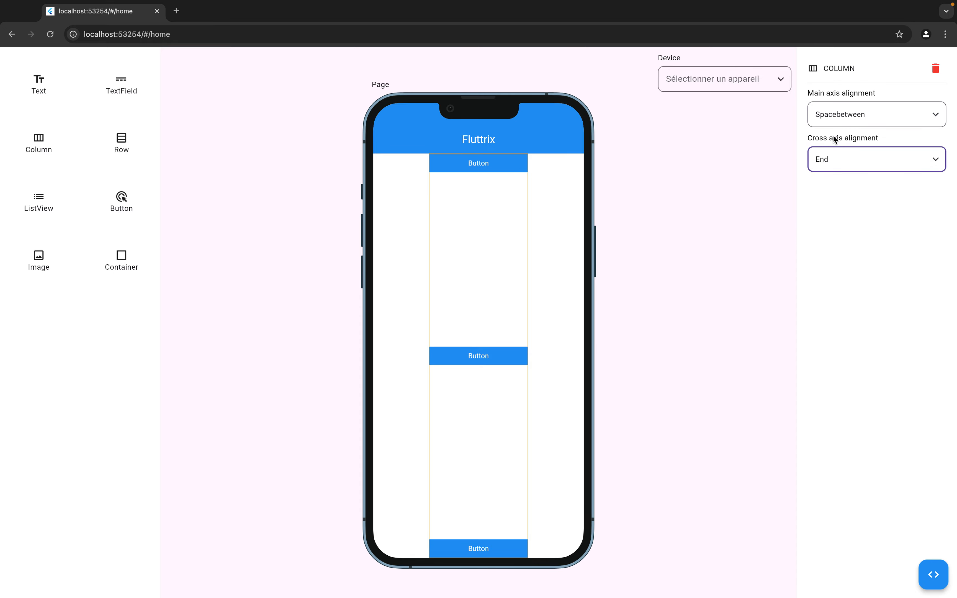
{"action": "left_click", "coordinate": [829, 162]}
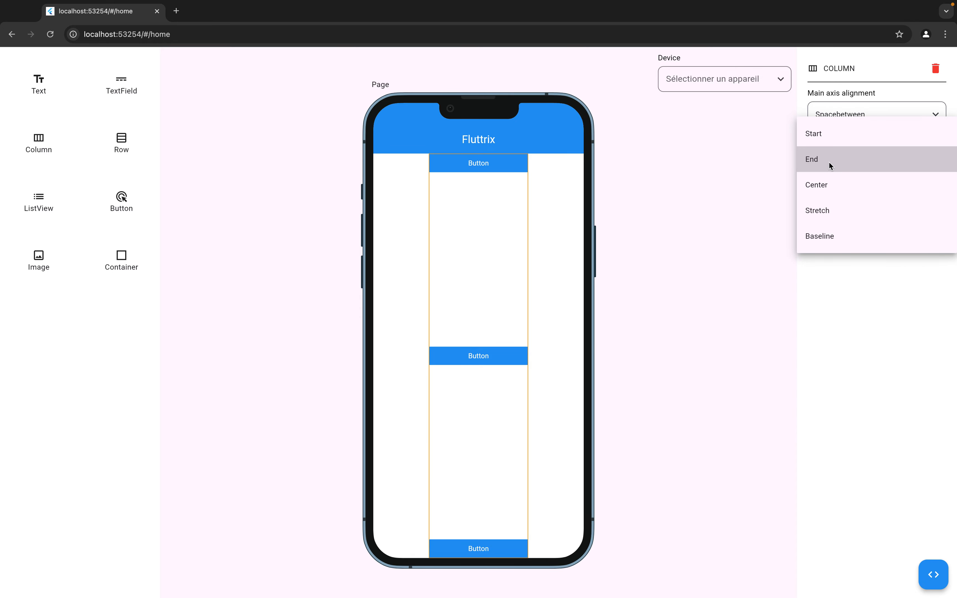
{"action": "left_click", "coordinate": [822, 135]}
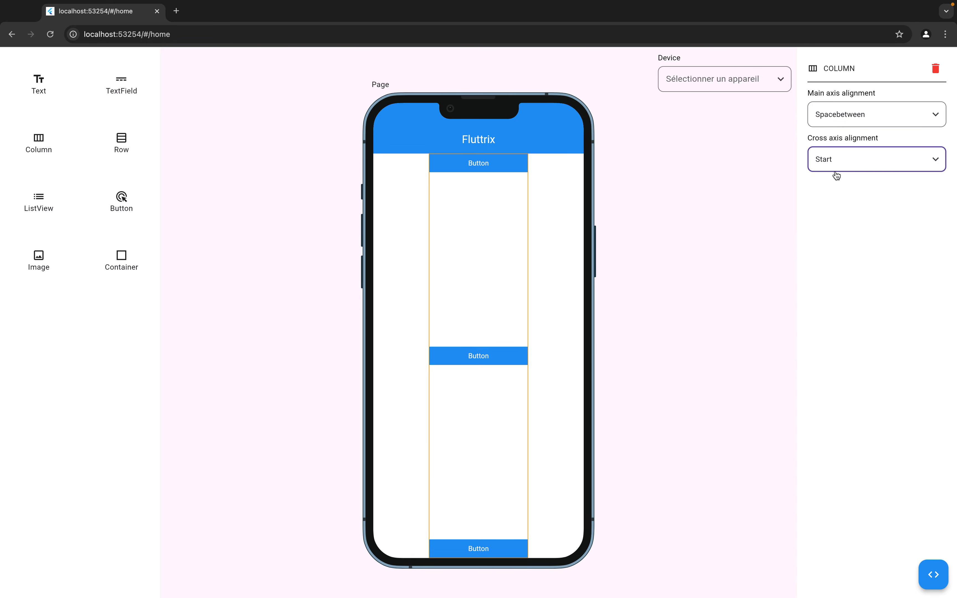